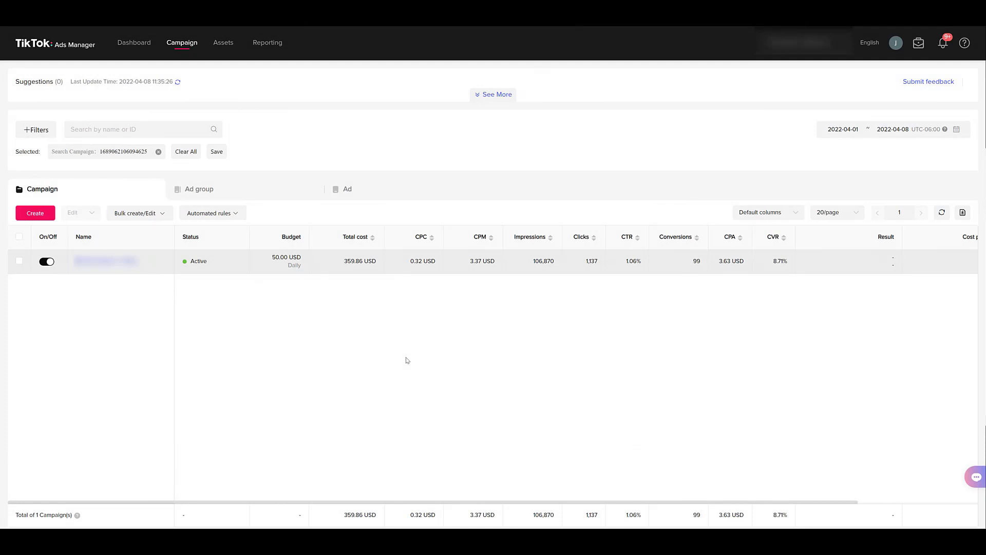
# - Create a new rule from the Automated rules menu, opening the custom rule setup panel
pyautogui.click(238, 215)
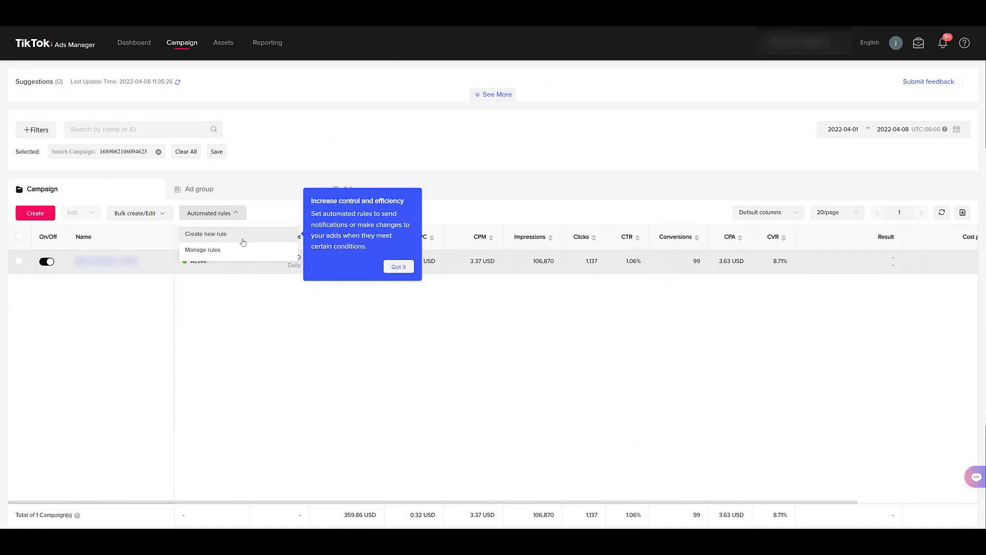
pyautogui.click(243, 242)
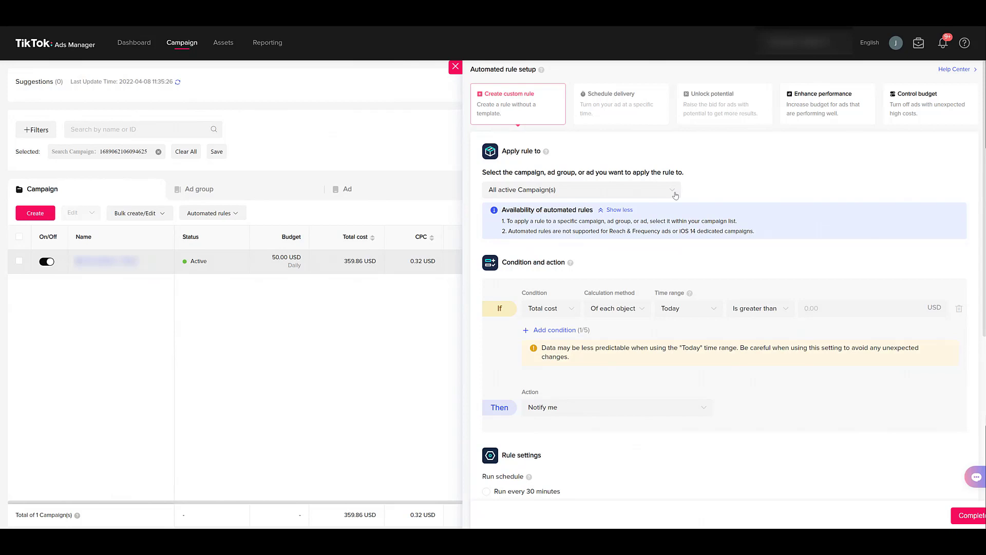
pyautogui.click(674, 196)
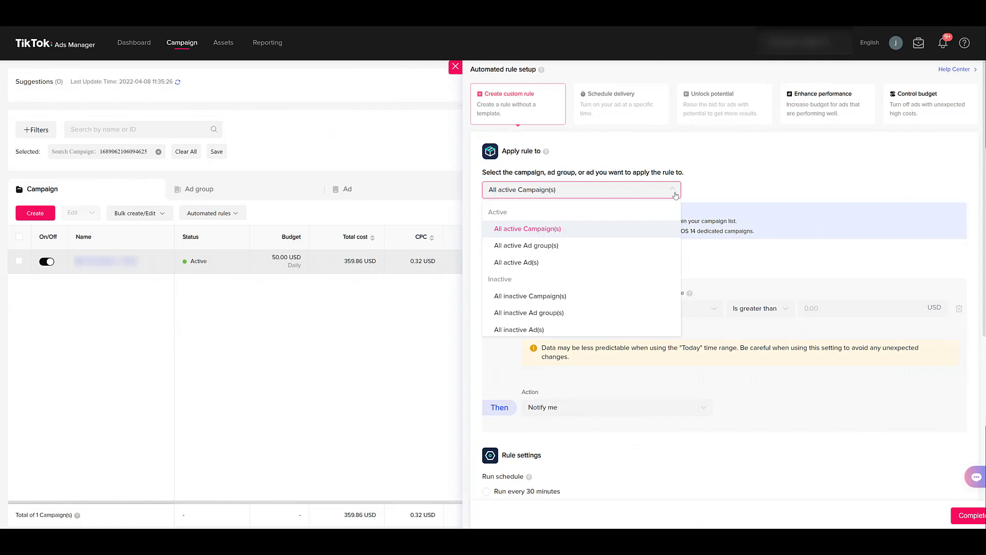
pyautogui.scroll(-2, 648, 237)
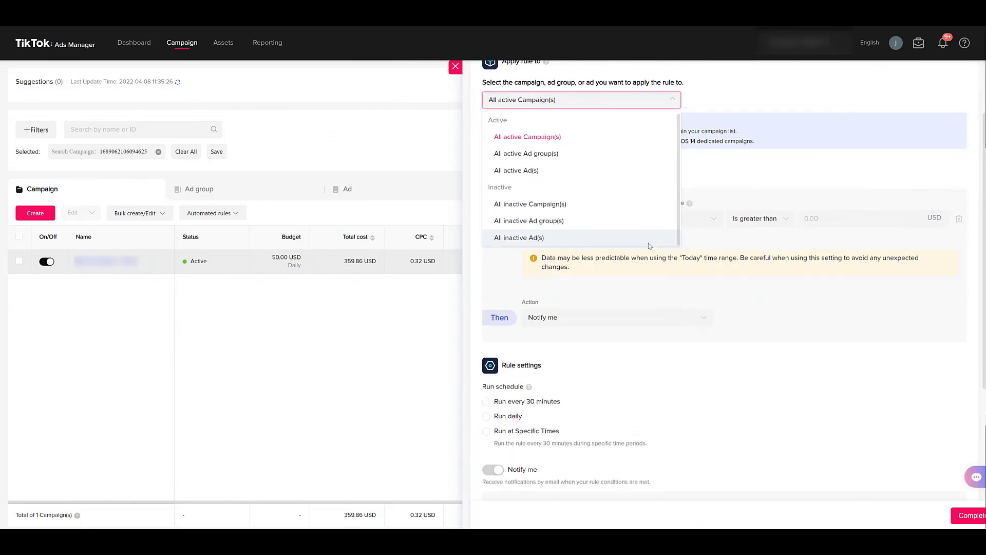
pyautogui.scroll(1, 643, 225)
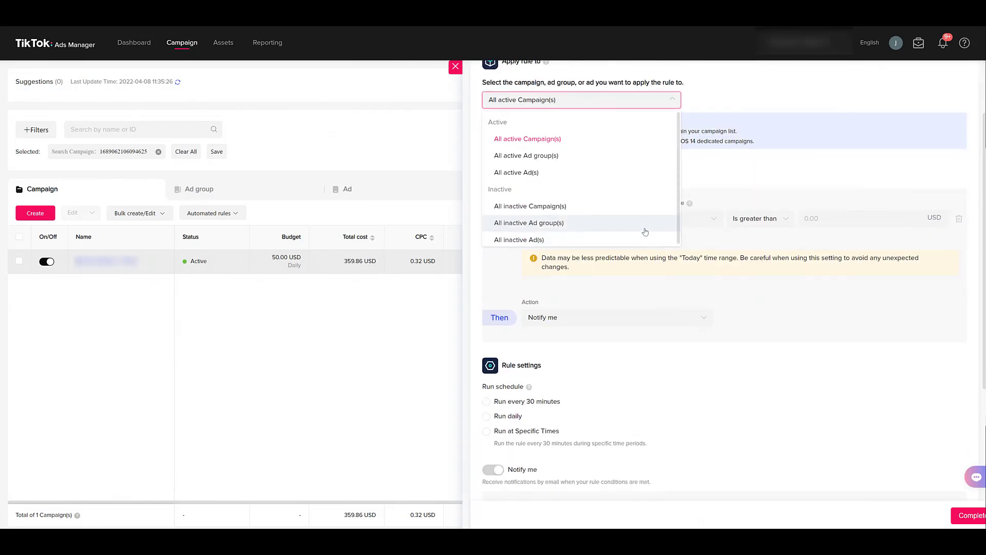
pyautogui.scroll(2, 709, 188)
pyautogui.click(702, 186)
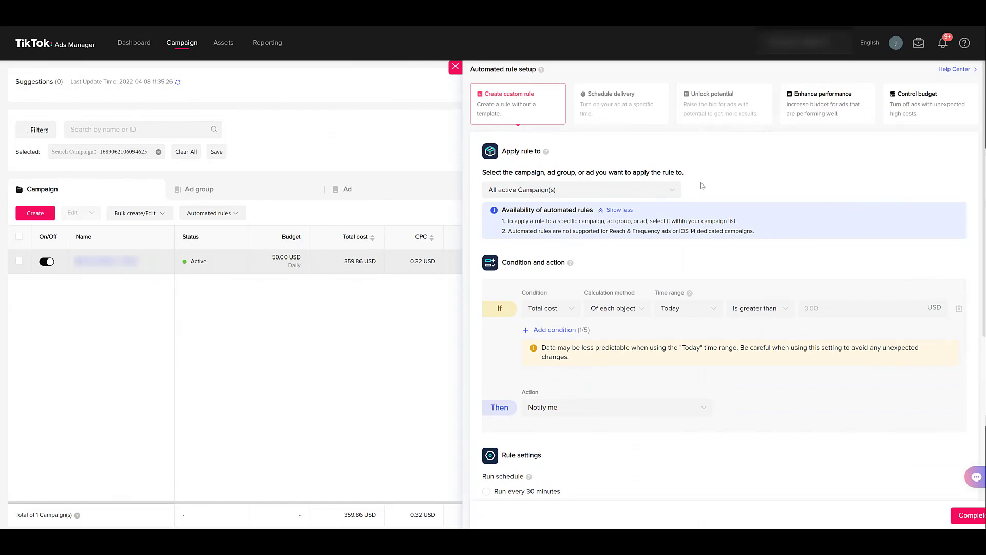
pyautogui.click(19, 261)
pyautogui.click(209, 212)
# - Compare the Enhance performance and Control budget templates, settling on Enhance performance
pyautogui.click(853, 118)
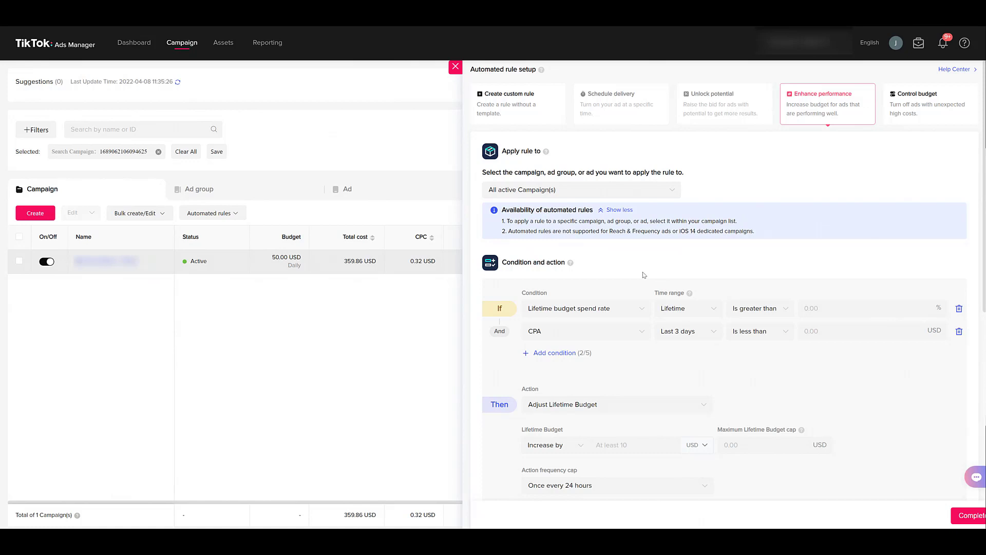
pyautogui.click(933, 116)
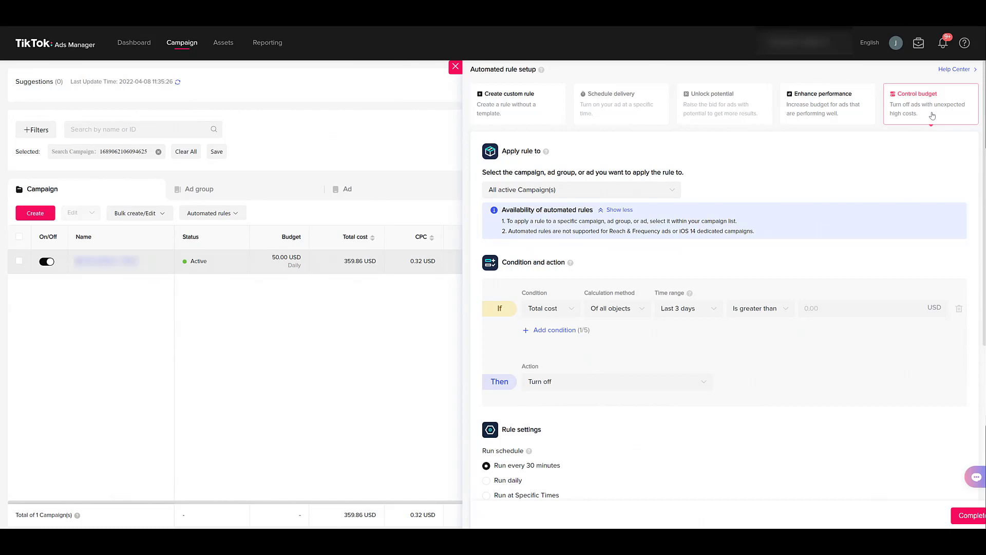
pyautogui.click(846, 113)
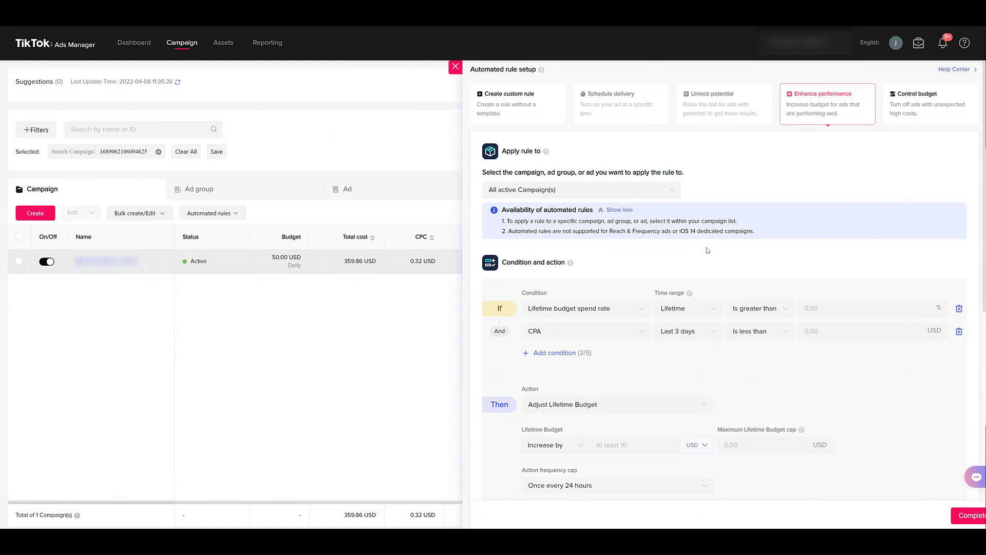
pyautogui.scroll(-2, 686, 266)
pyautogui.scroll(-1, 686, 266)
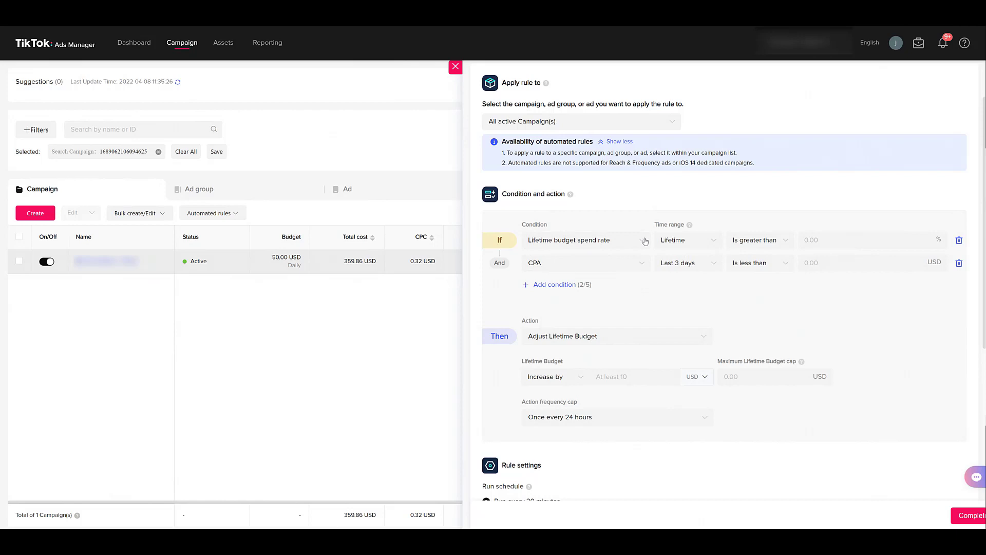
# - Browse the first condition's metric list, scrolling down toward Name
pyautogui.click(645, 241)
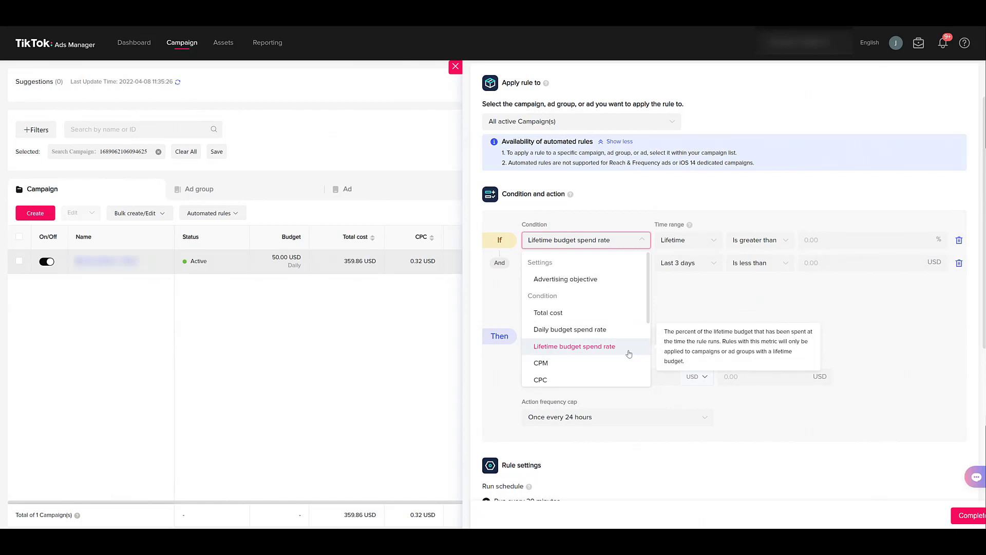
pyautogui.scroll(-3, 629, 354)
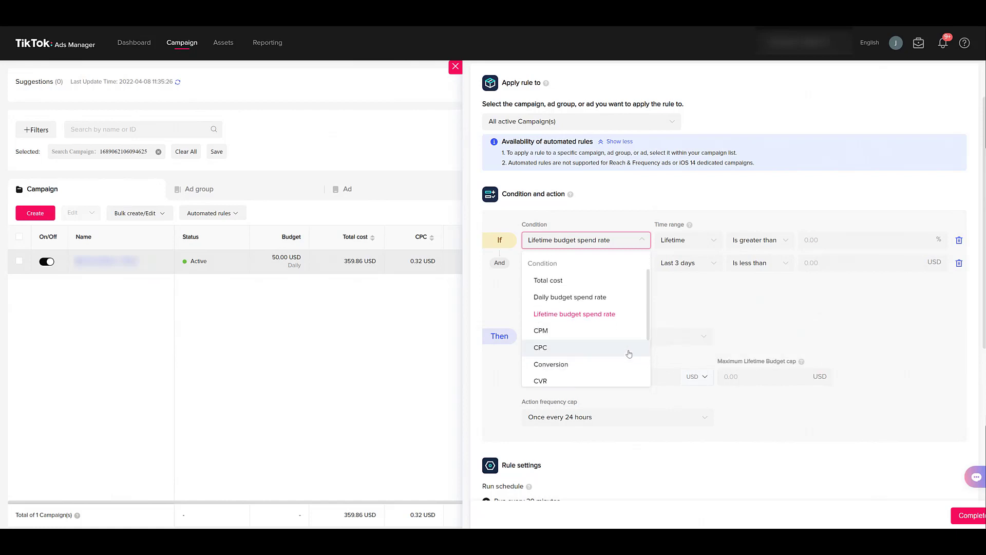
pyautogui.scroll(-2, 629, 354)
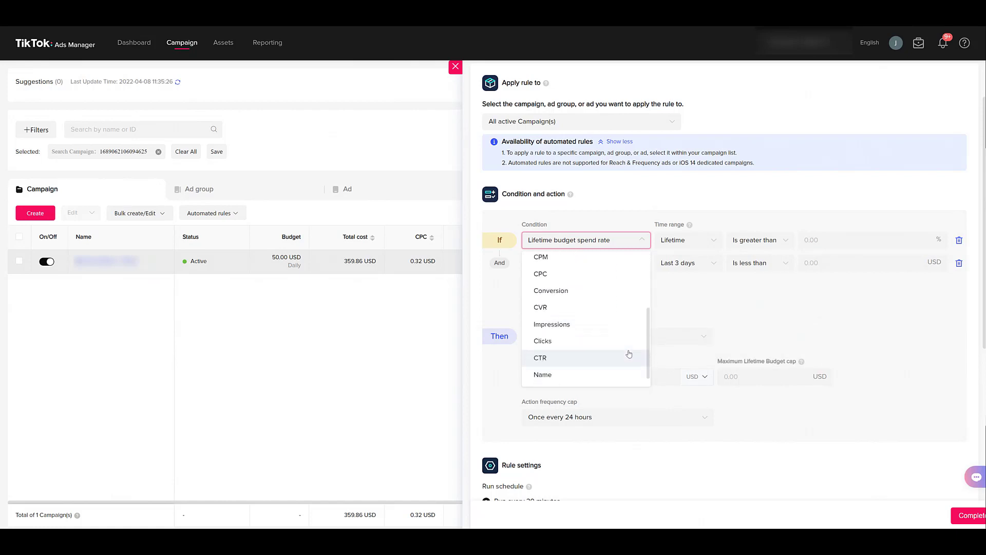
pyautogui.scroll(-1, 628, 354)
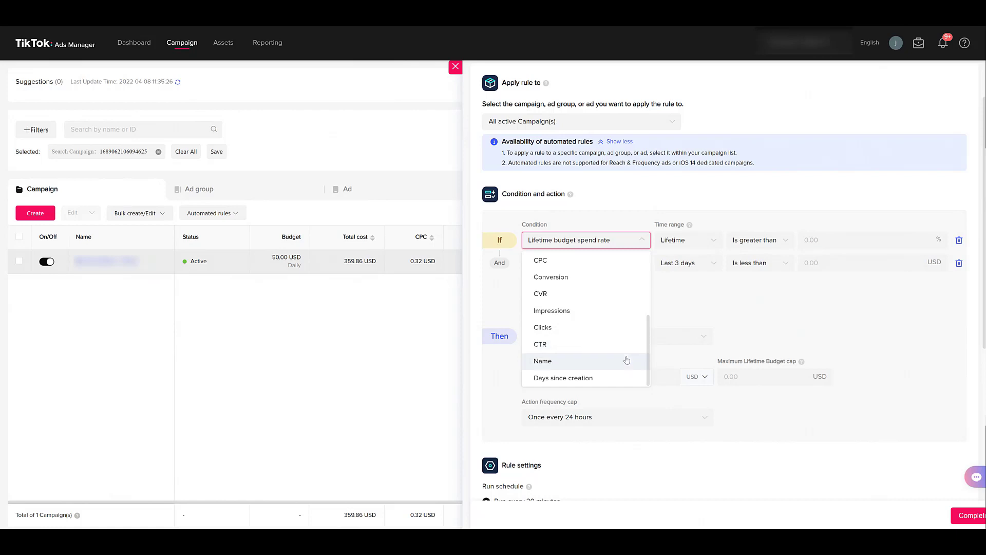
pyautogui.click(627, 360)
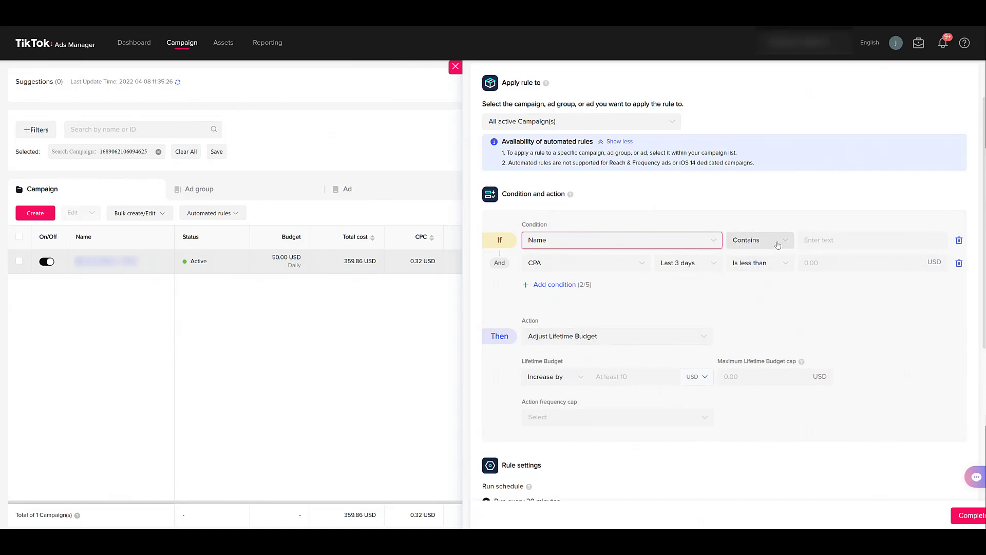
pyautogui.click(778, 245)
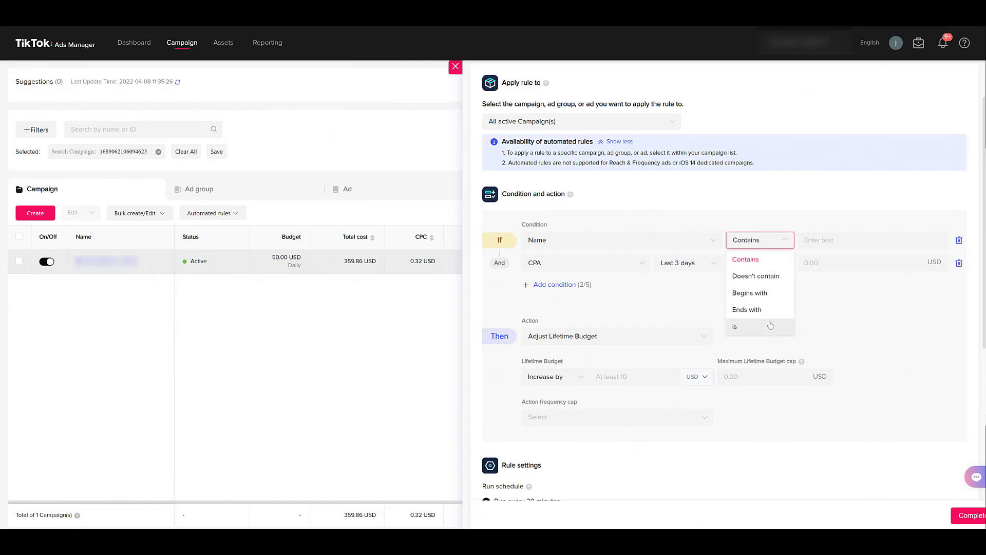
pyautogui.click(834, 247)
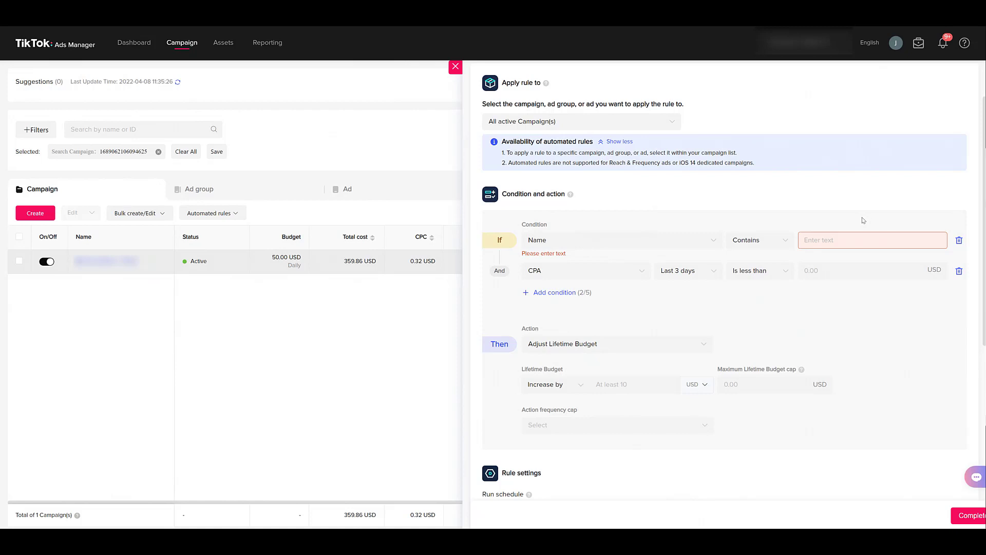
pyautogui.click(959, 271)
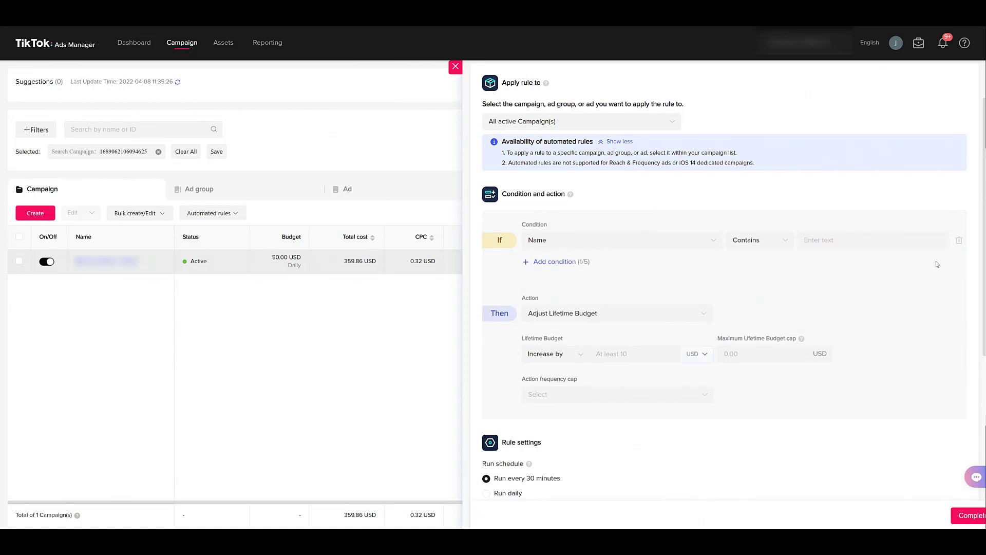
pyautogui.click(567, 263)
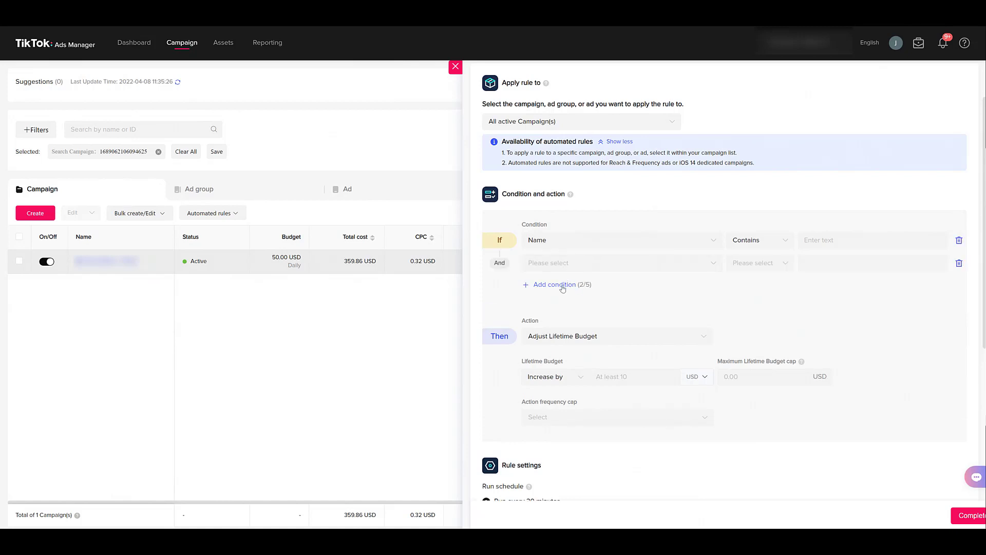
pyautogui.click(561, 285)
pyautogui.click(558, 307)
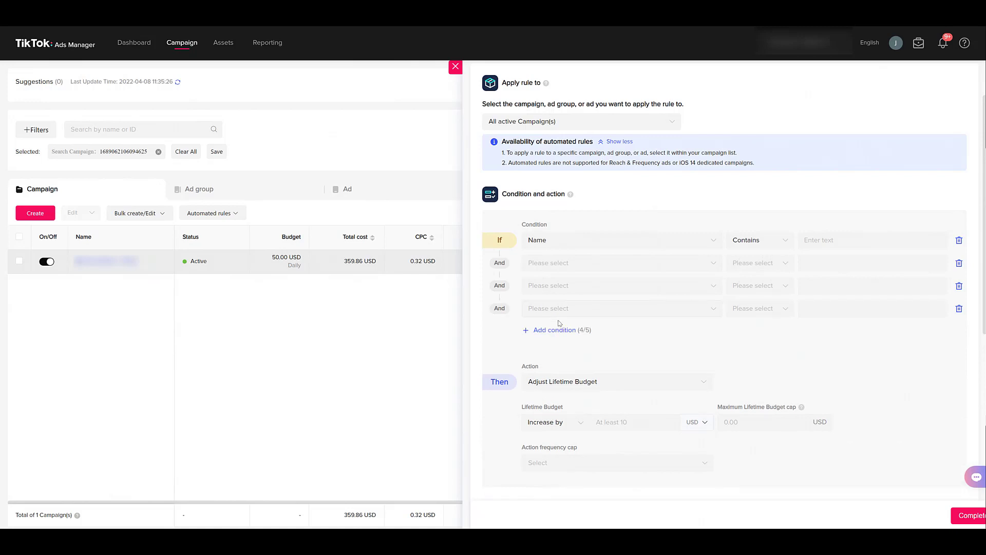
pyautogui.click(559, 330)
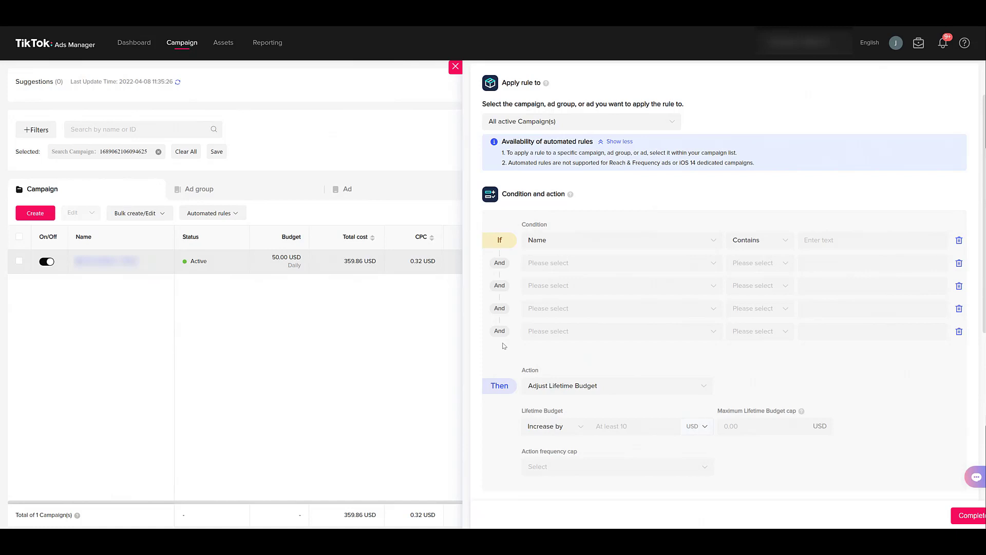
pyautogui.click(959, 264)
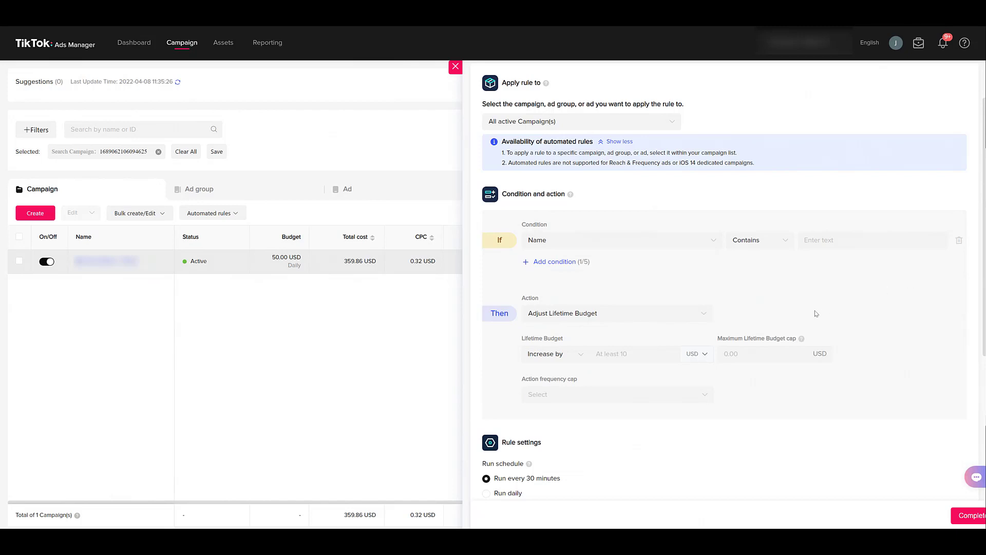
pyautogui.click(707, 314)
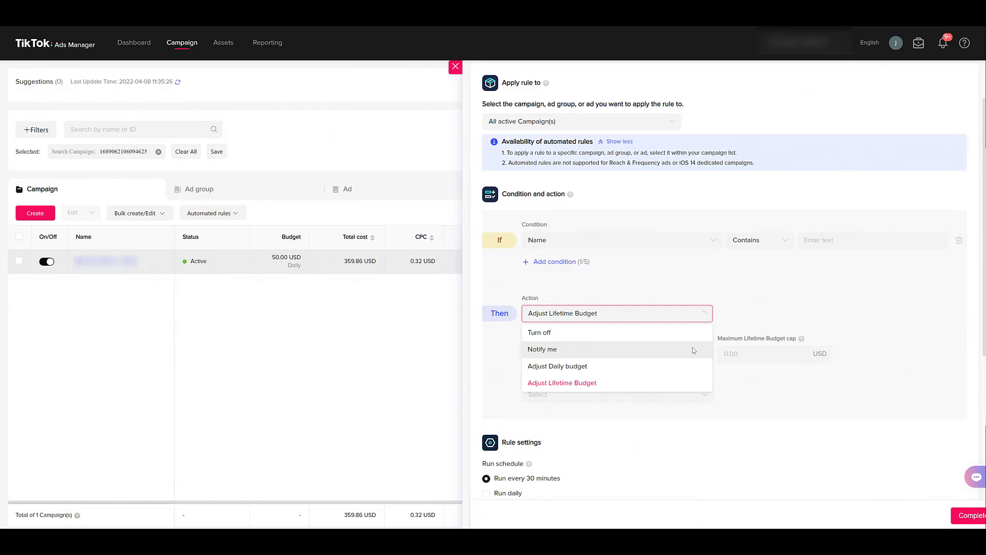
# - Set the Adjust Lifetime Budget action to Decrease by 10.00 USD
pyautogui.click(758, 318)
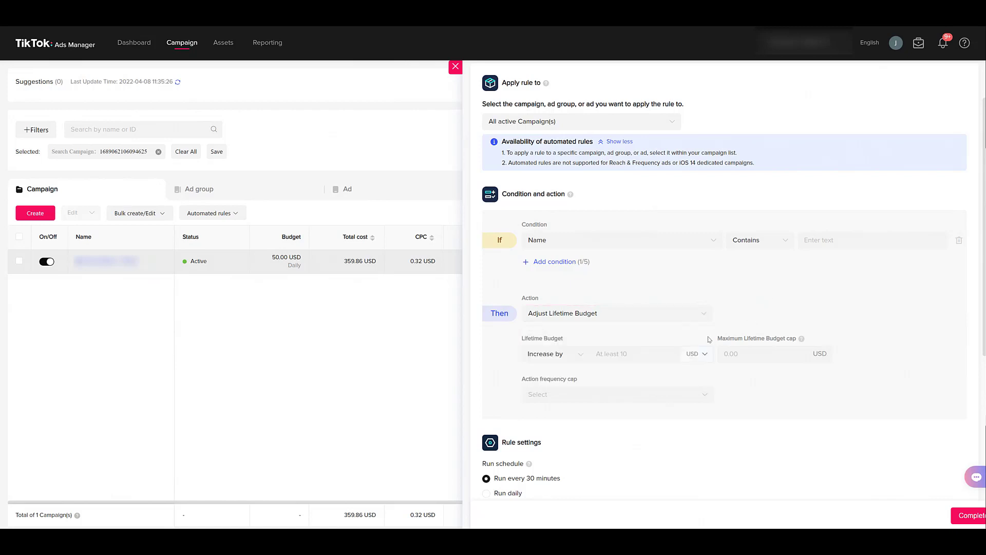
pyautogui.click(582, 359)
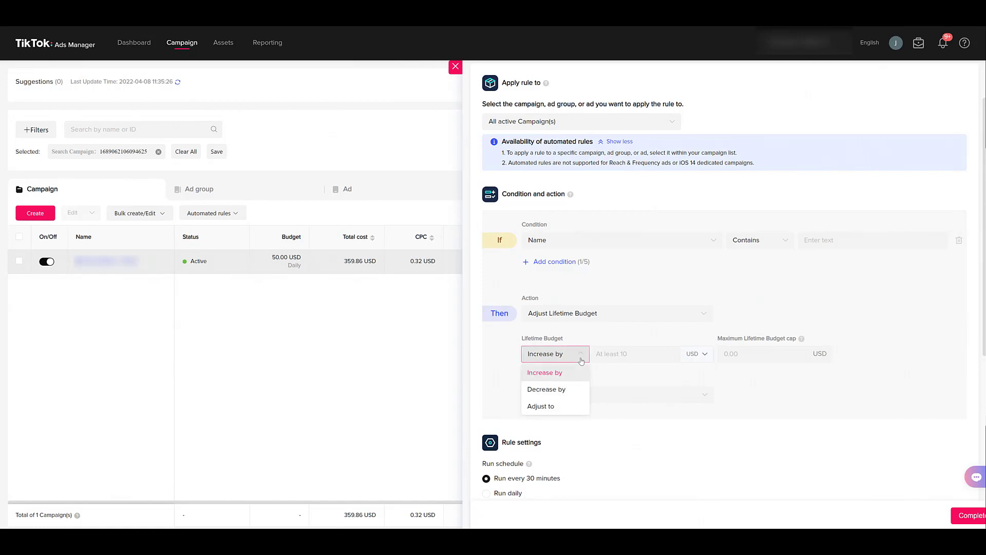
pyautogui.click(575, 410)
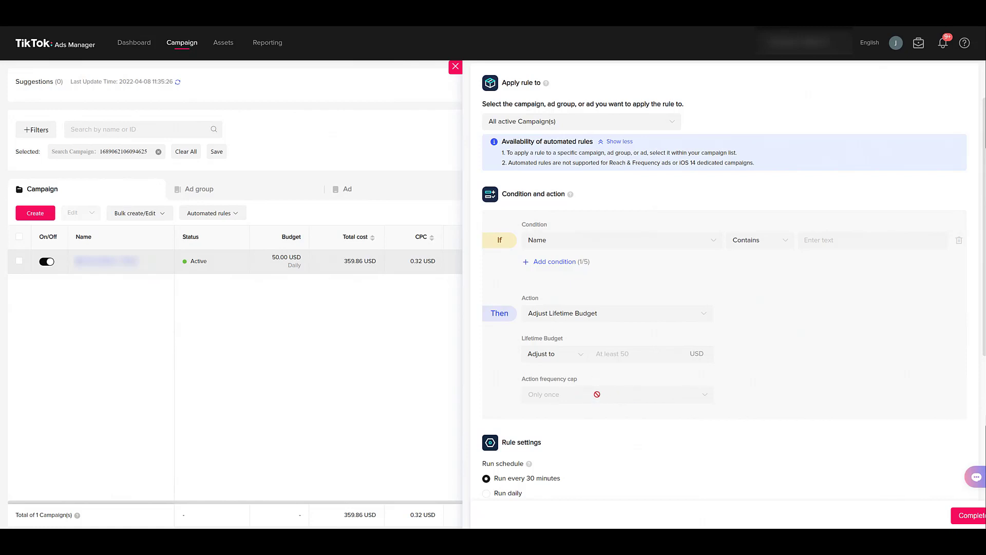
pyautogui.click(583, 357)
pyautogui.click(579, 390)
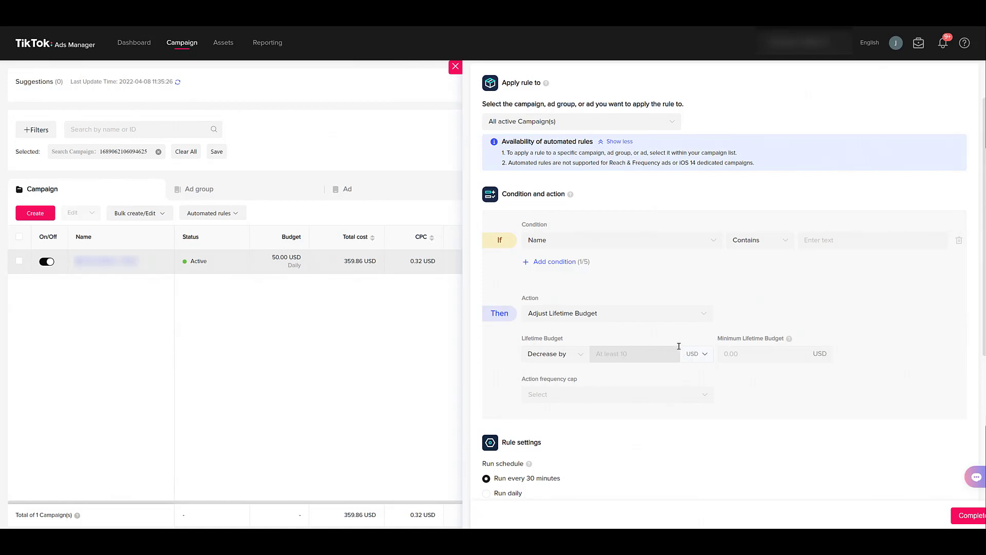
pyautogui.click(706, 358)
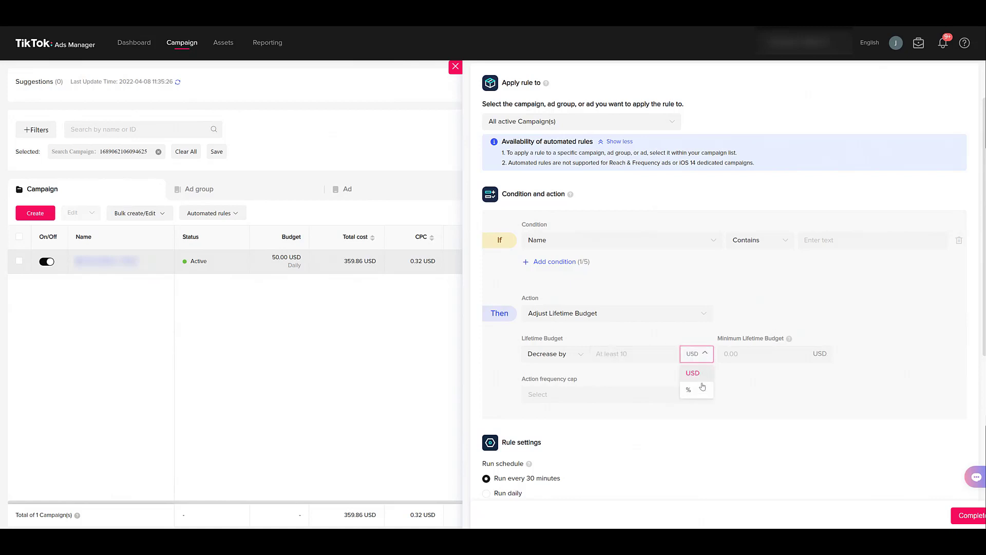
pyautogui.click(649, 355)
pyautogui.write('10')
pyautogui.click(655, 374)
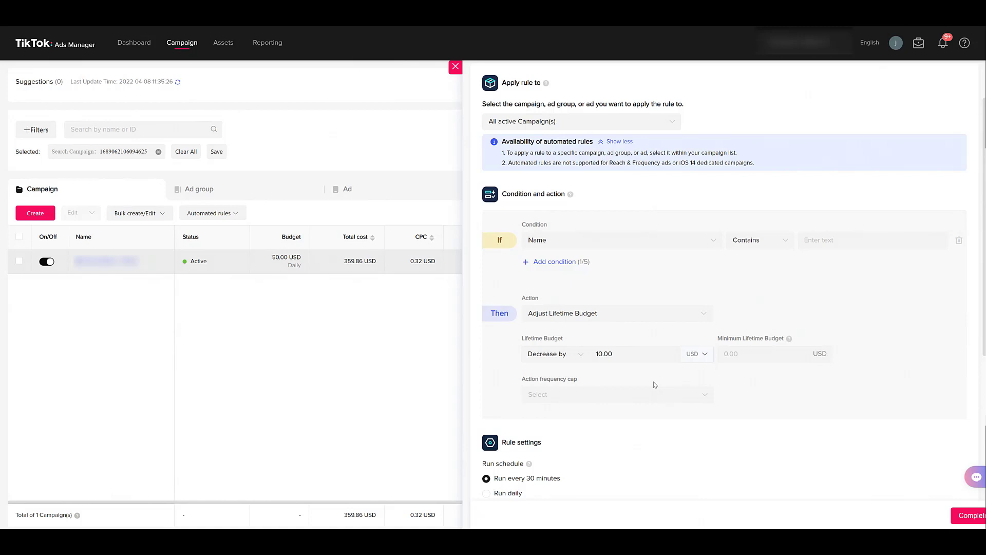
# - Set the budget action's frequency cap to Once every 24 hours
pyautogui.click(699, 397)
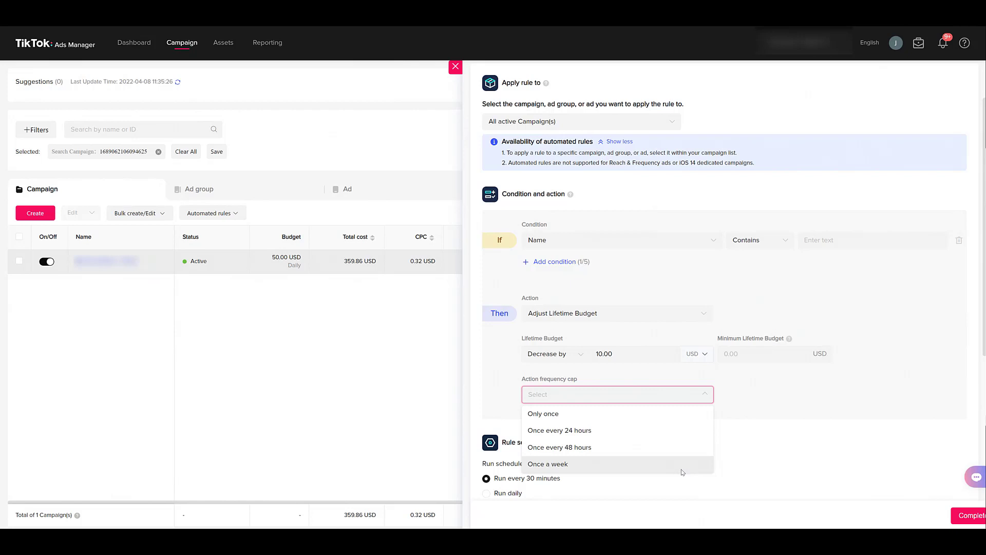
pyautogui.click(756, 380)
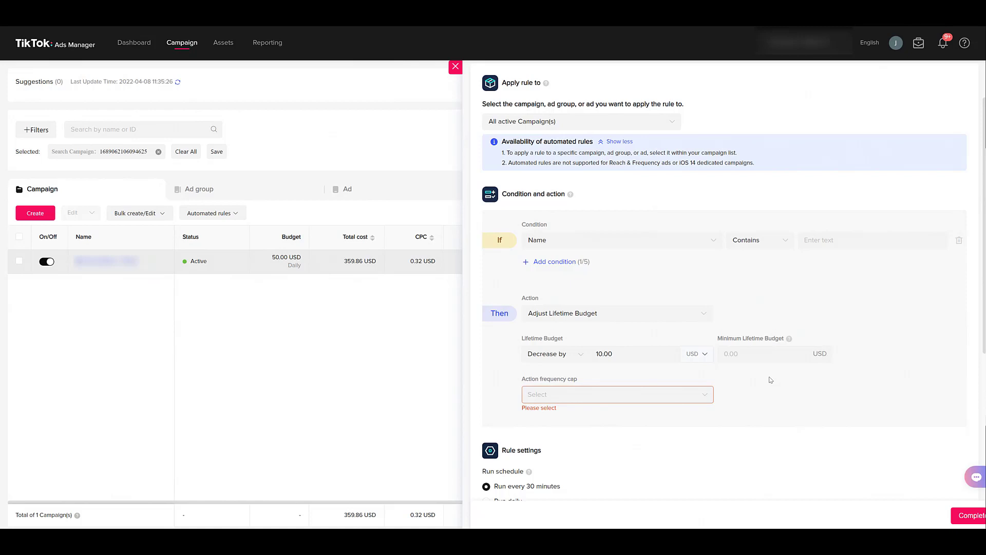
pyautogui.click(704, 395)
pyautogui.click(699, 429)
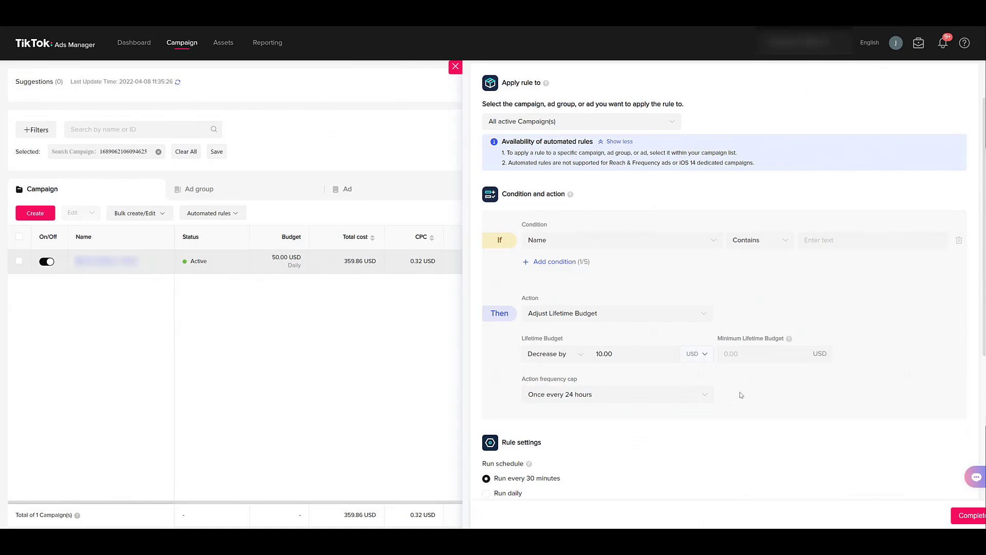
# - Switch the run schedule to specific times on Wednesday and Thursday
pyautogui.scroll(-1, 737, 380)
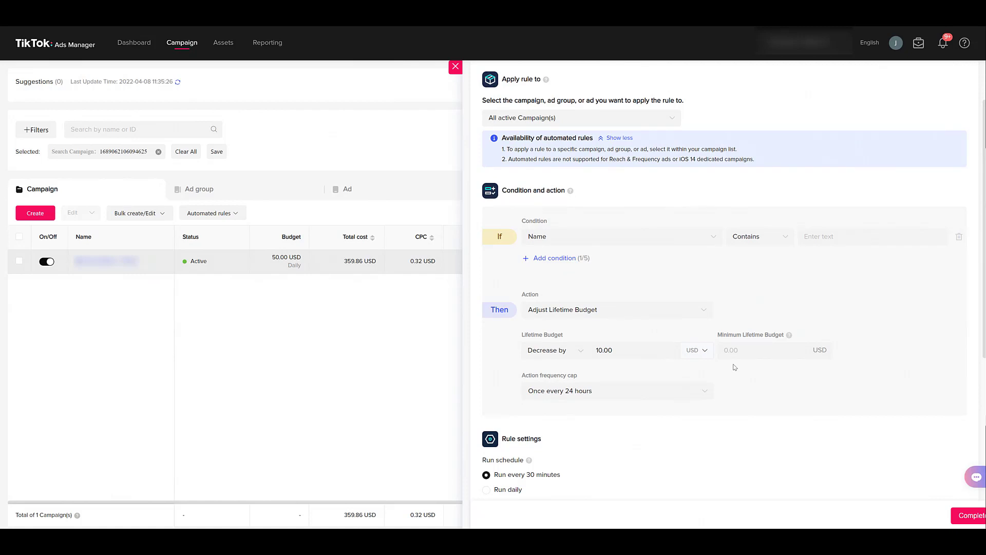
pyautogui.scroll(-6, 734, 367)
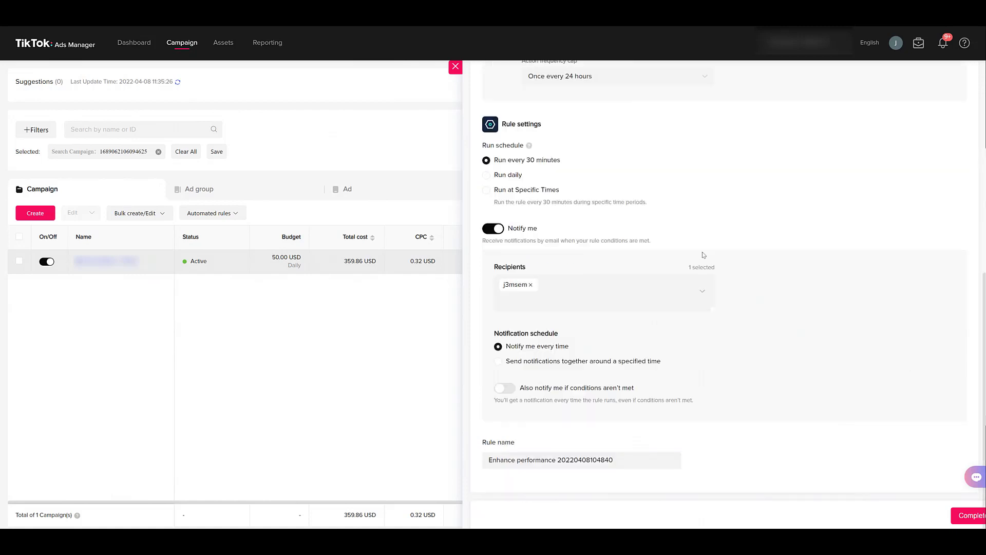
pyautogui.moveTo(530, 148)
pyautogui.click(487, 190)
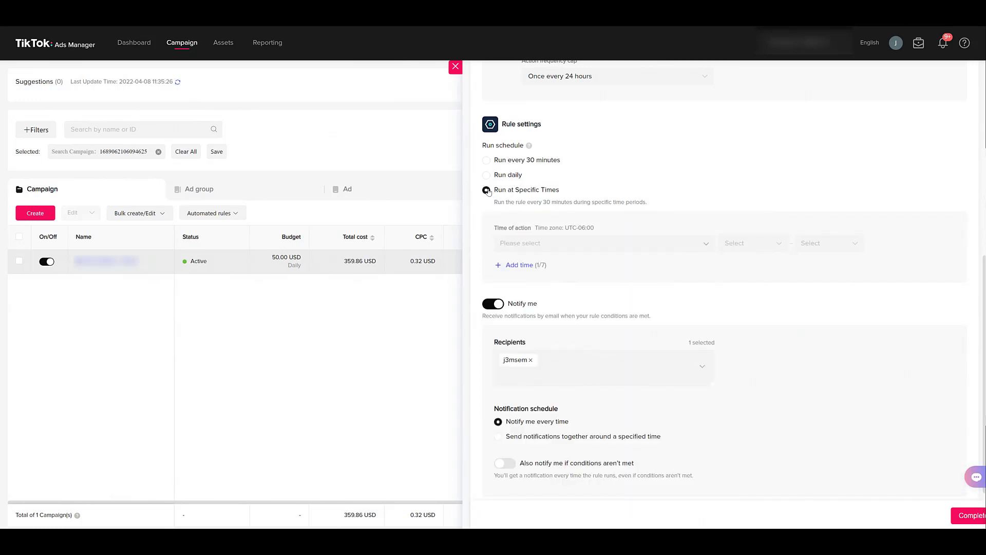
pyautogui.click(682, 242)
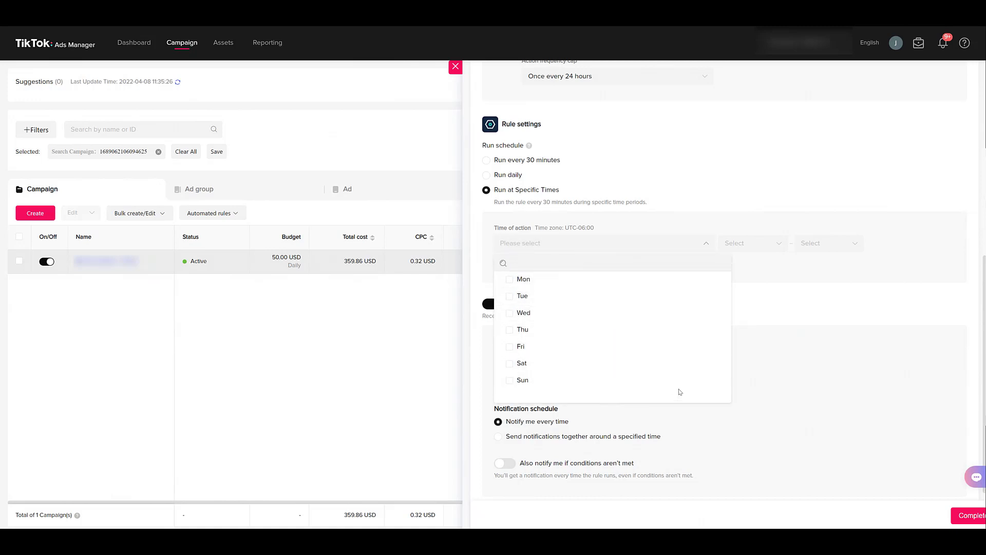
pyautogui.click(519, 311)
pyautogui.click(522, 329)
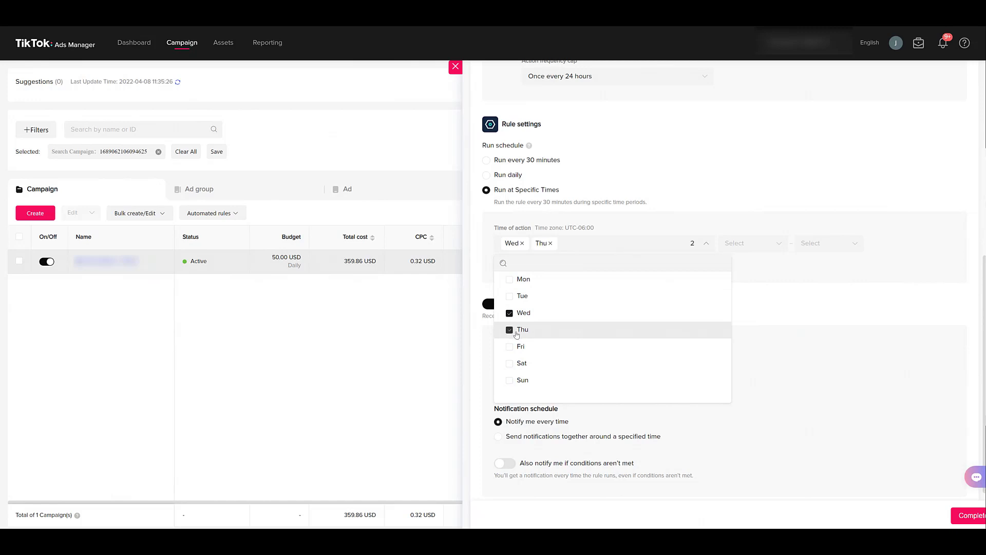
# - Pick a 01:00–04:00 window, then change the schedule to run every 30 minutes
pyautogui.click(773, 243)
pyautogui.click(781, 291)
pyautogui.click(836, 241)
pyautogui.click(837, 339)
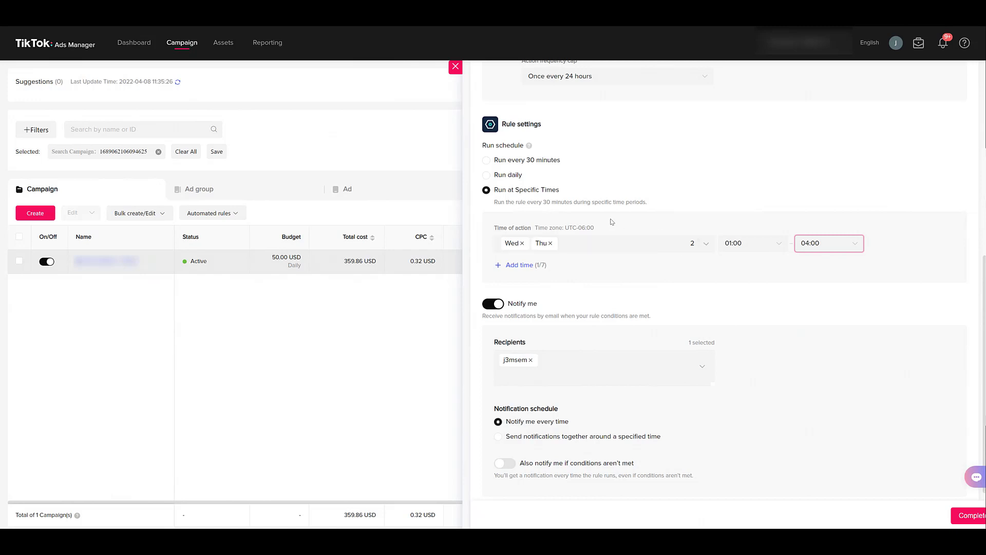
pyautogui.click(485, 161)
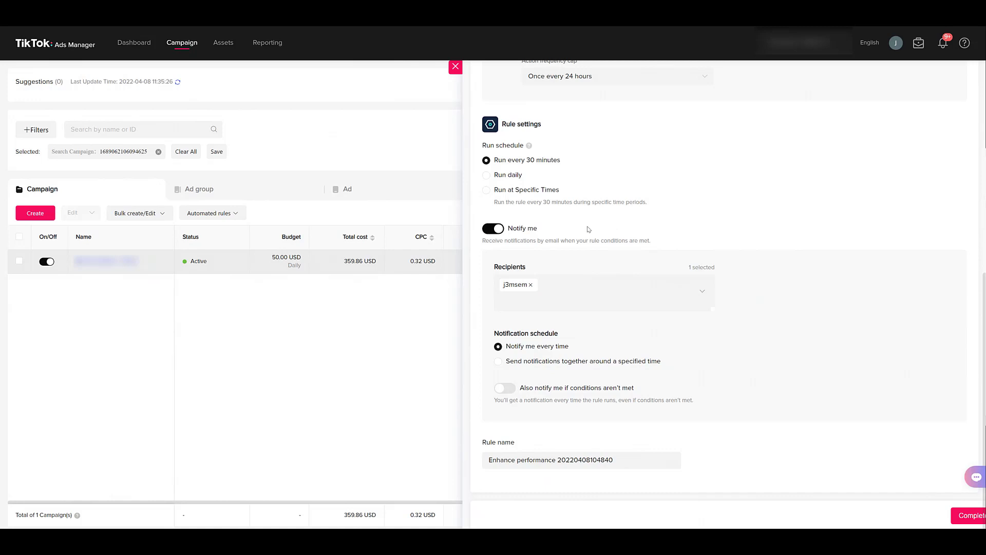
# - Toggle Notify me off and back on, then select both notification recipients
pyautogui.click(493, 231)
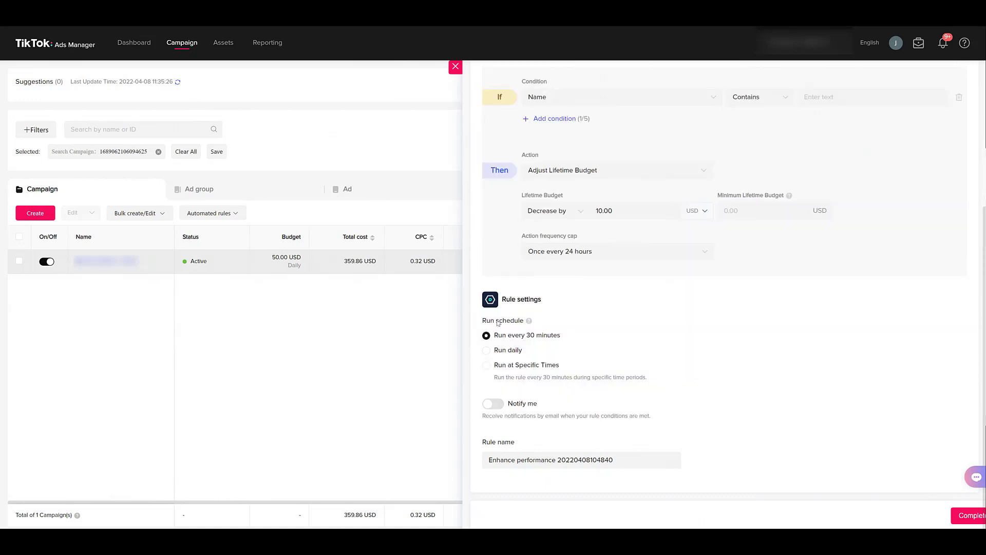
pyautogui.click(492, 404)
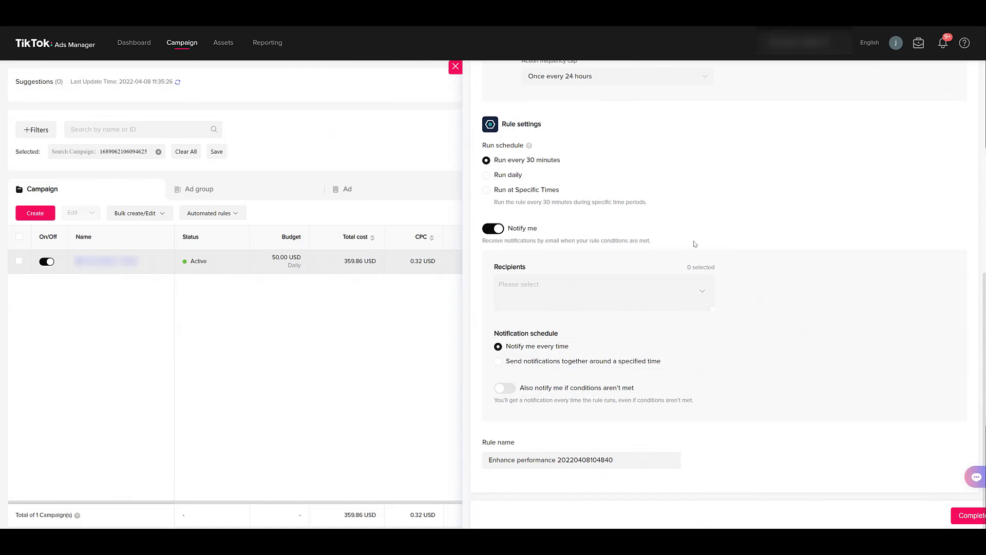
pyautogui.click(663, 295)
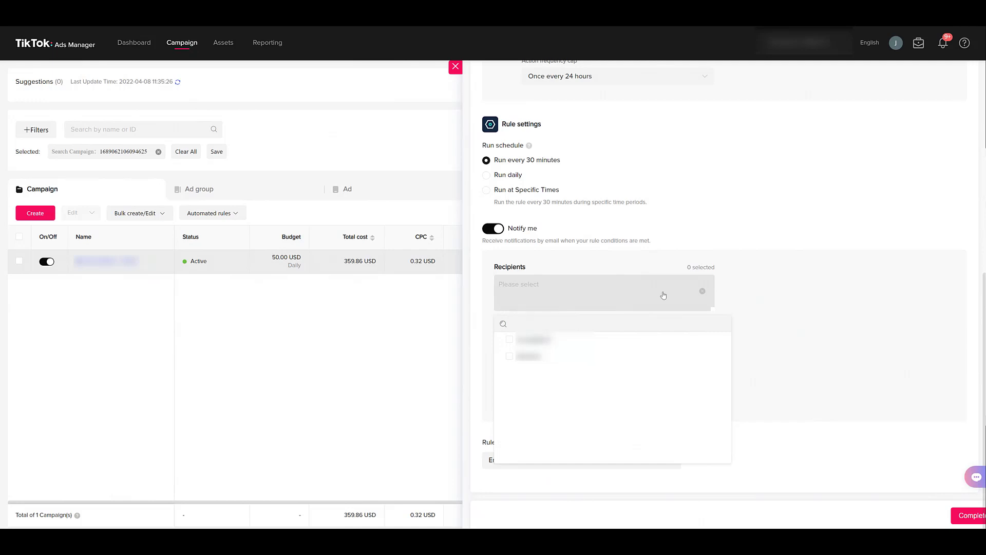
pyautogui.click(509, 340)
pyautogui.click(508, 358)
pyautogui.click(728, 290)
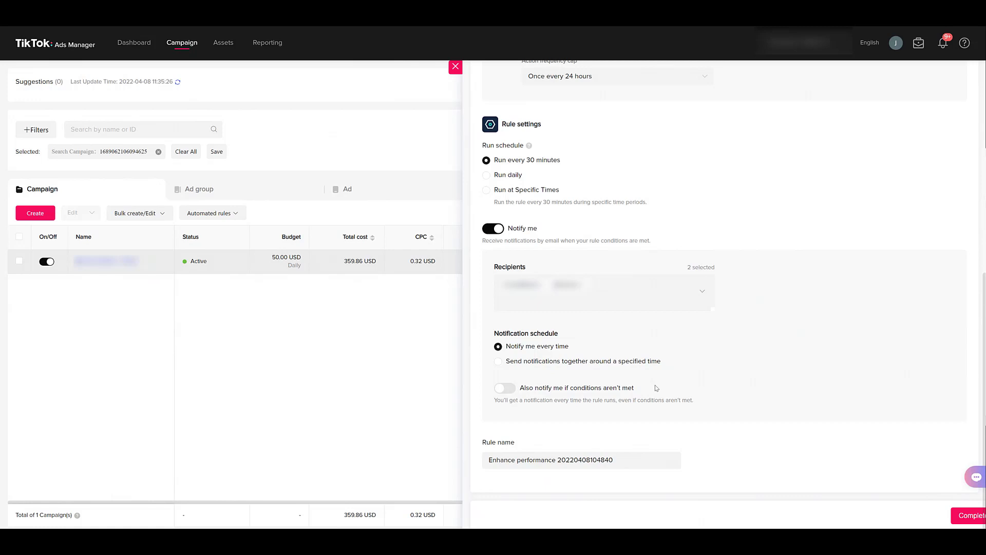
pyautogui.click(507, 388)
pyautogui.click(509, 389)
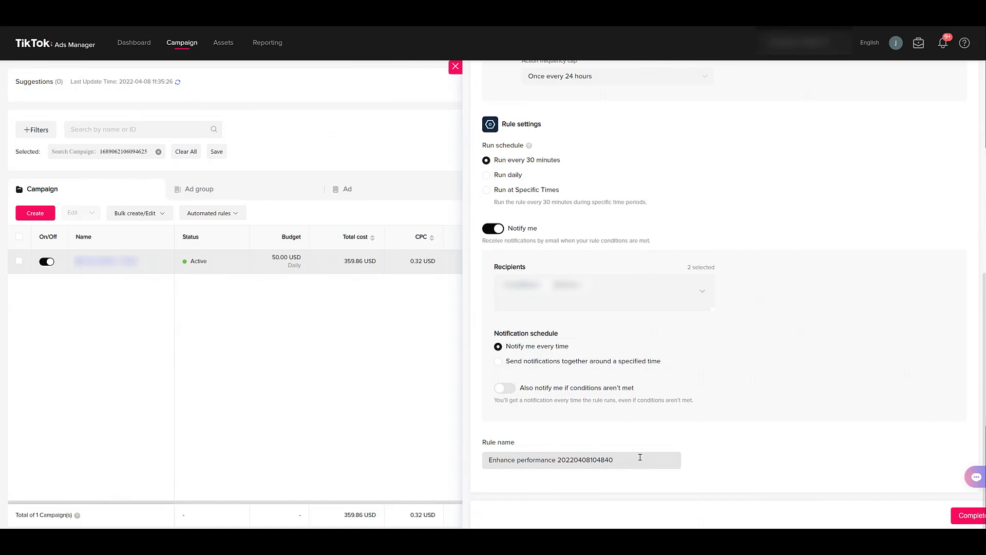
# - Close the rule builder, select the campaign, and show its Automated rules options
pyautogui.click(456, 68)
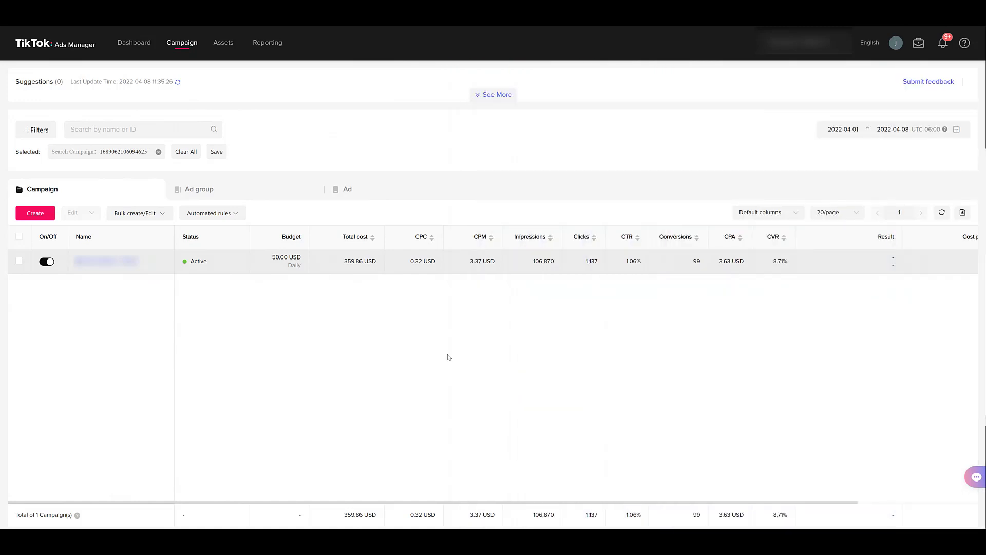
pyautogui.click(238, 215)
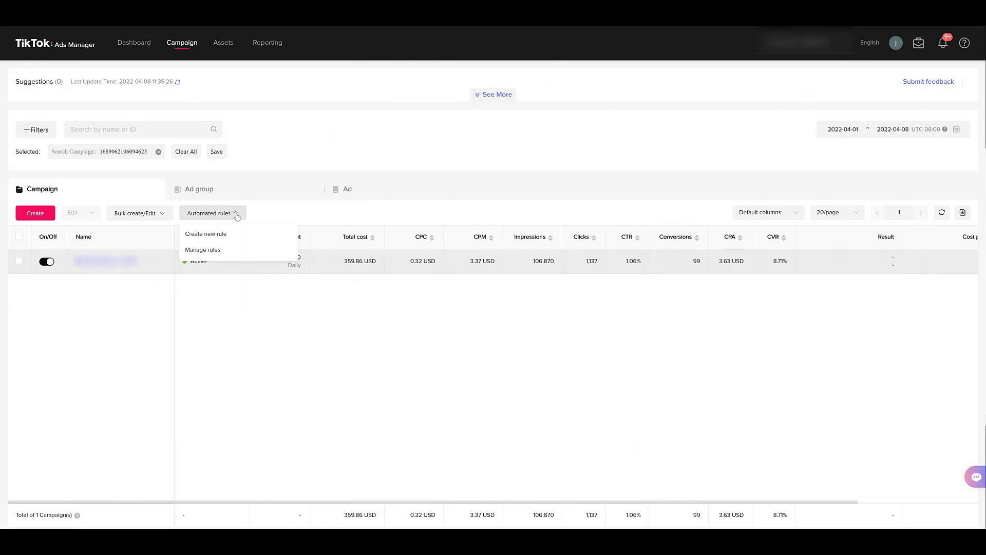
pyautogui.moveTo(237, 235)
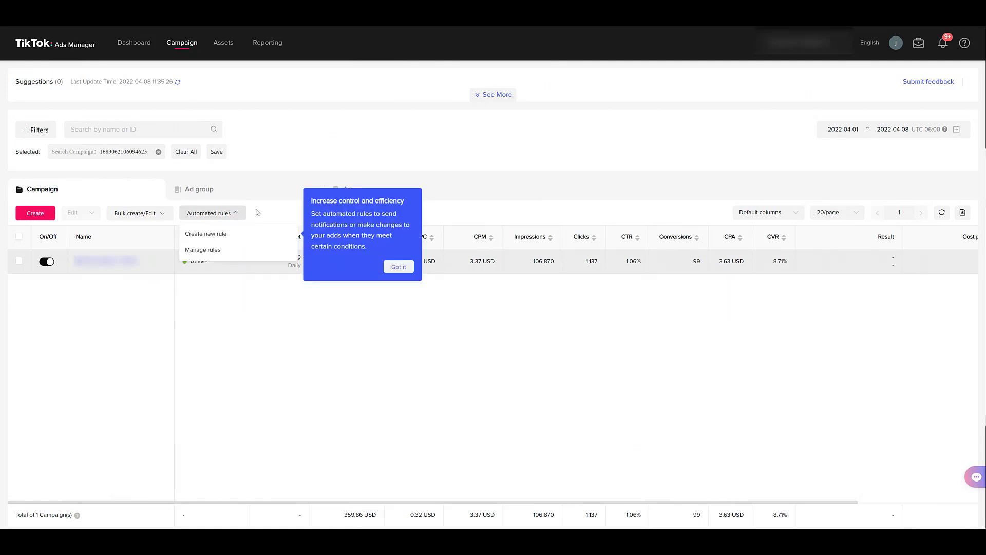
pyautogui.click(259, 213)
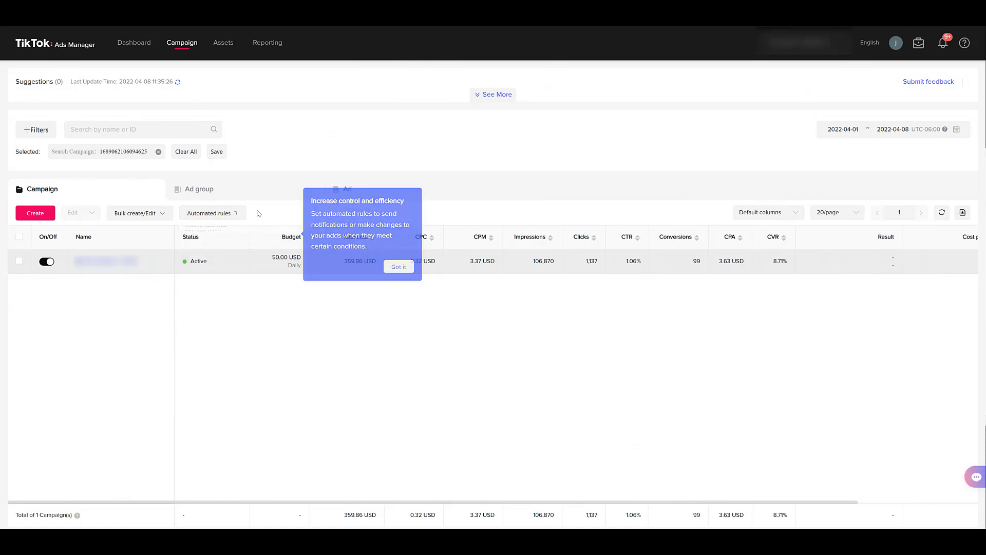
pyautogui.click(19, 263)
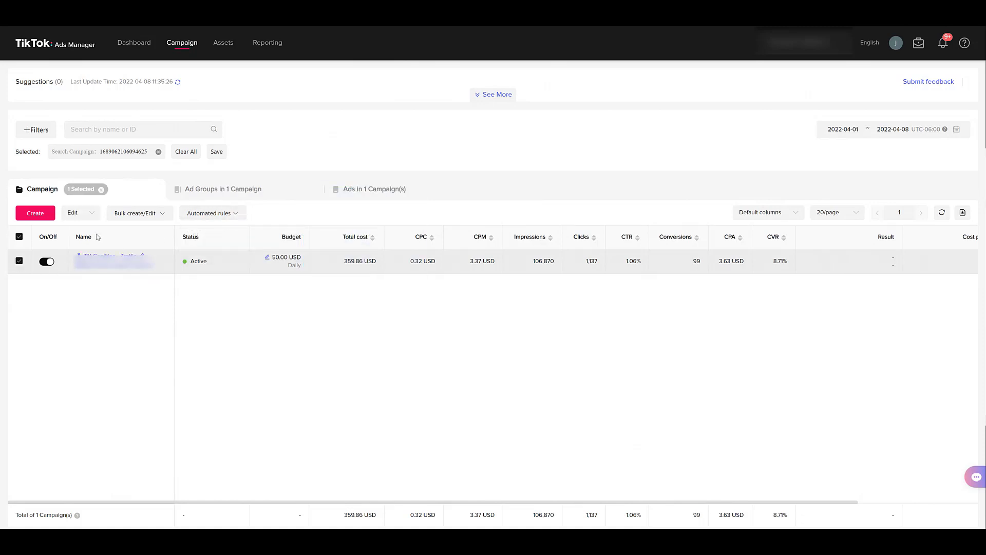
pyautogui.click(237, 213)
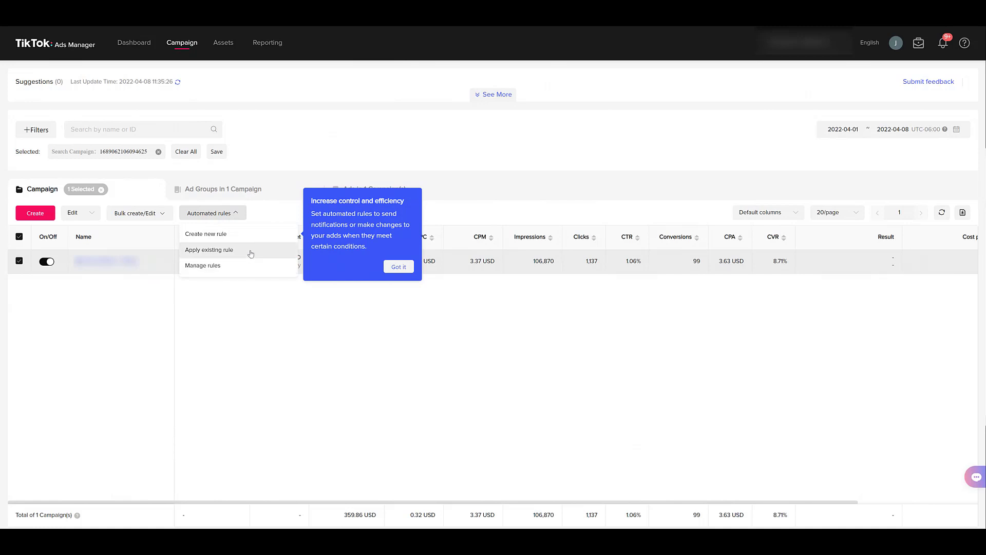
pyautogui.click(247, 255)
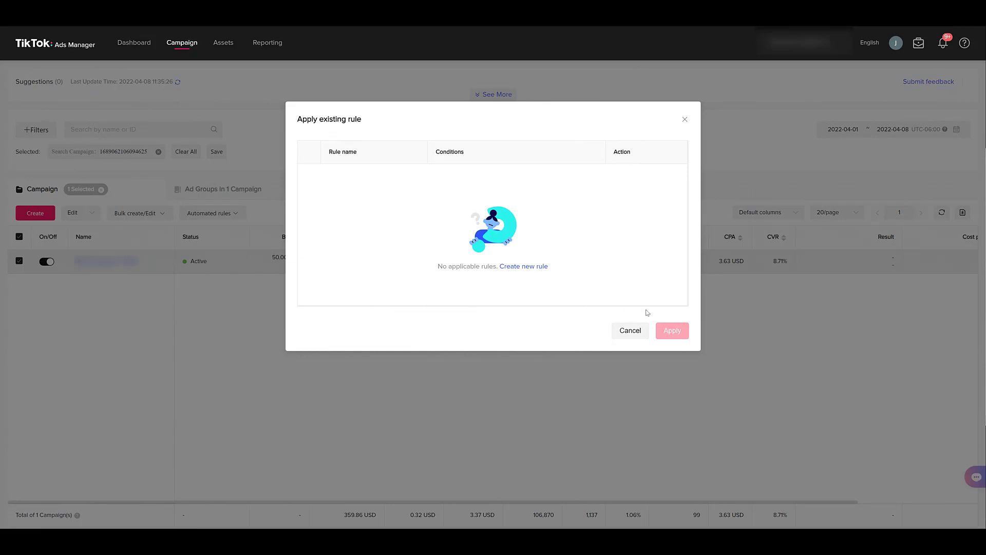
pyautogui.click(621, 334)
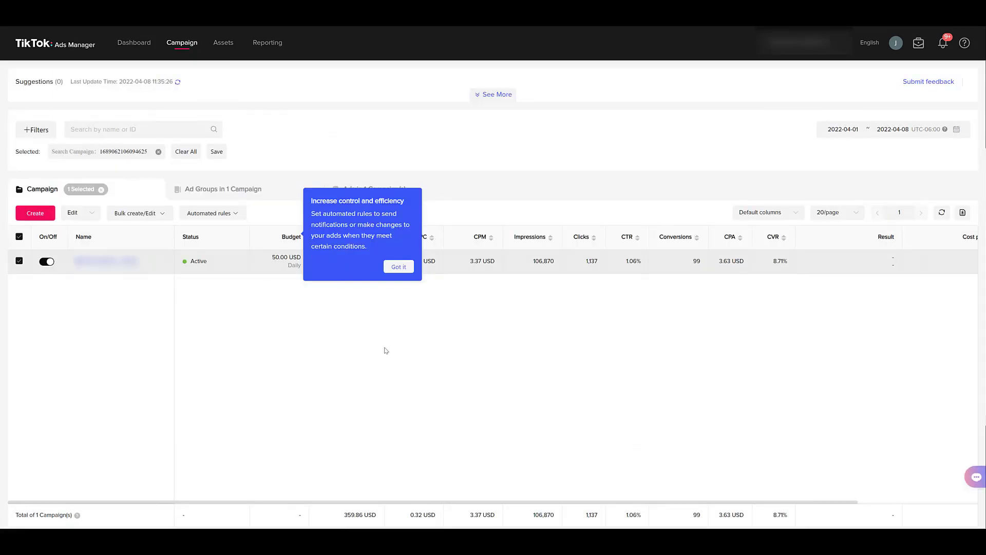
# - Go to Manage rules from the Automated rules menu, showing no rules exist yet
pyautogui.click(228, 214)
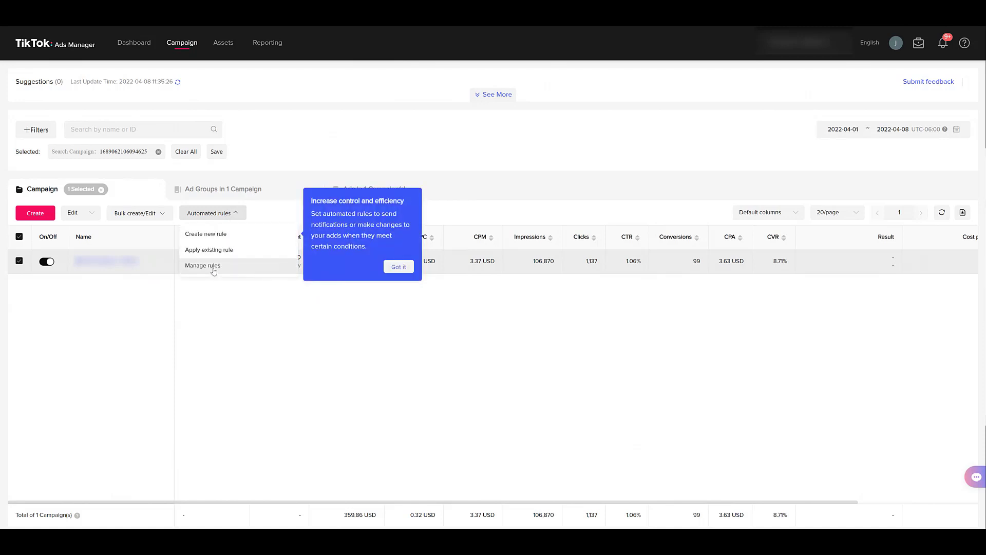
pyautogui.click(213, 266)
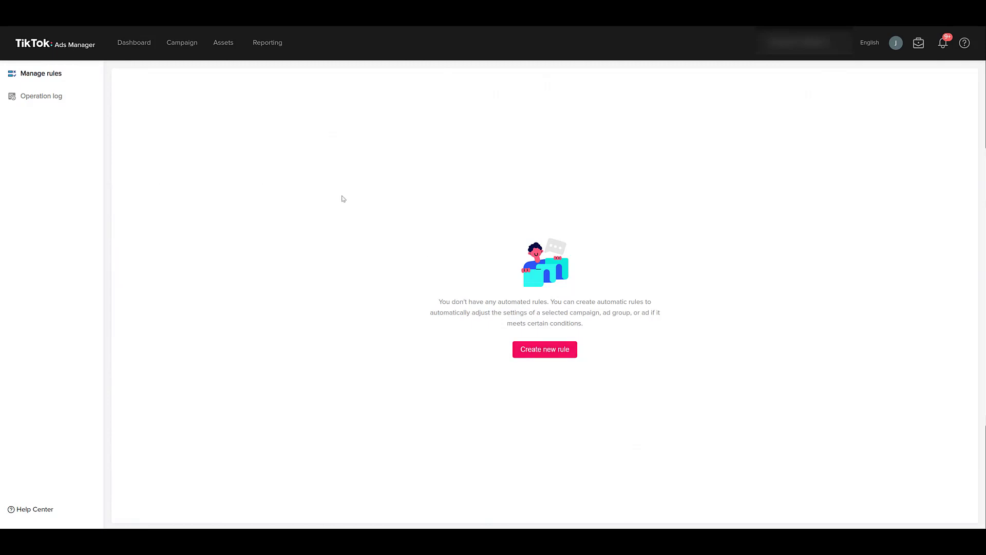
pyautogui.moveTo(227, 45)
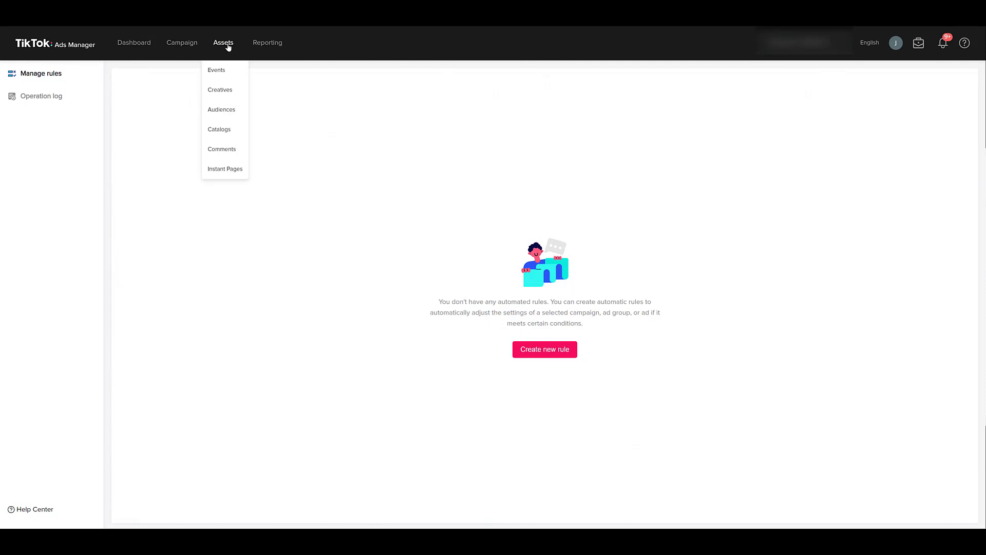